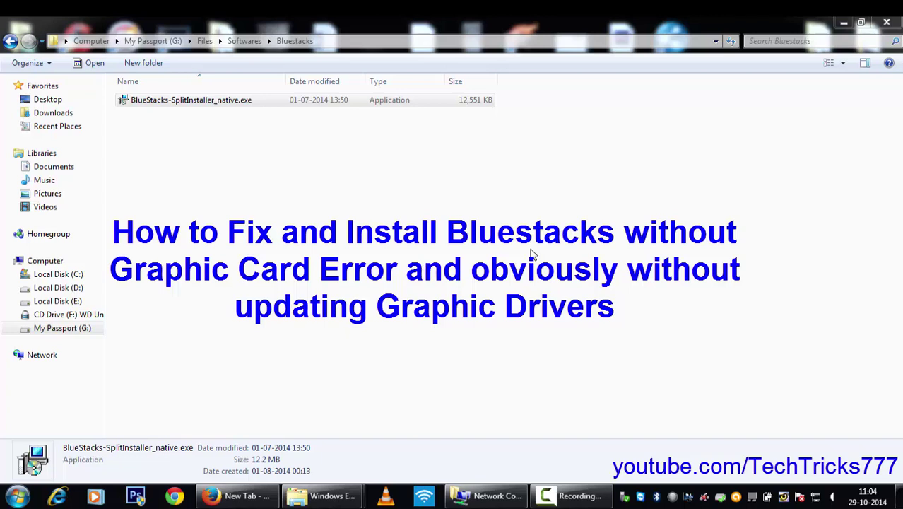
Try to install BlueStacks from the G: drive's BlueStacks-SplitInstaller_native.exe, using C:\ProgramData as the data location, and dismiss the installer
click(294, 164)
double_click(183, 105)
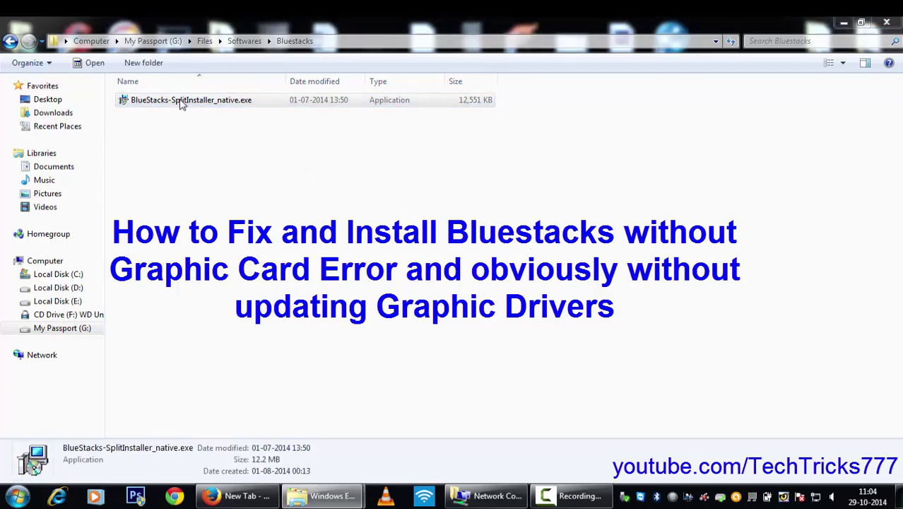
click(499, 276)
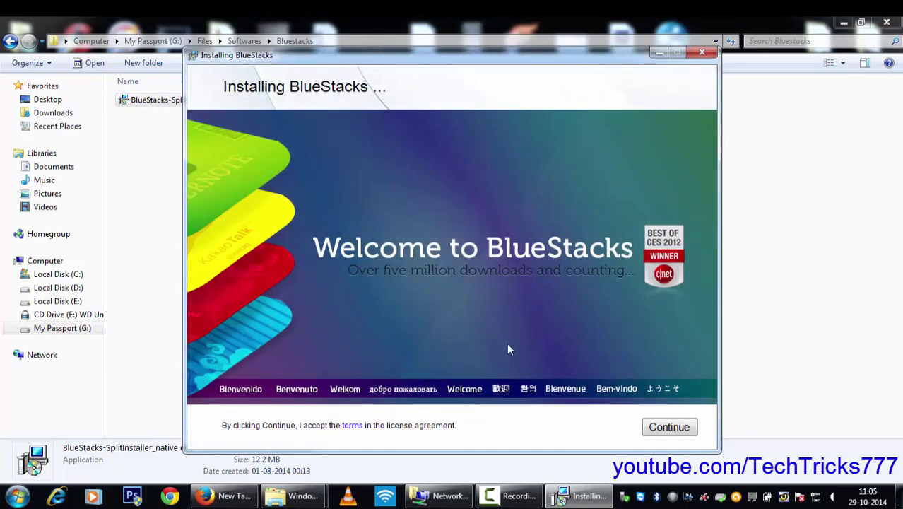
click(669, 427)
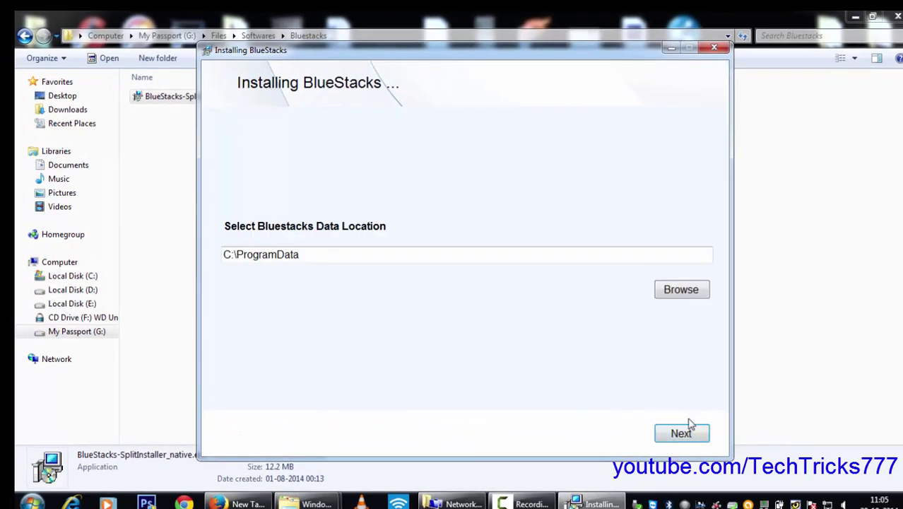
click(683, 432)
click(679, 435)
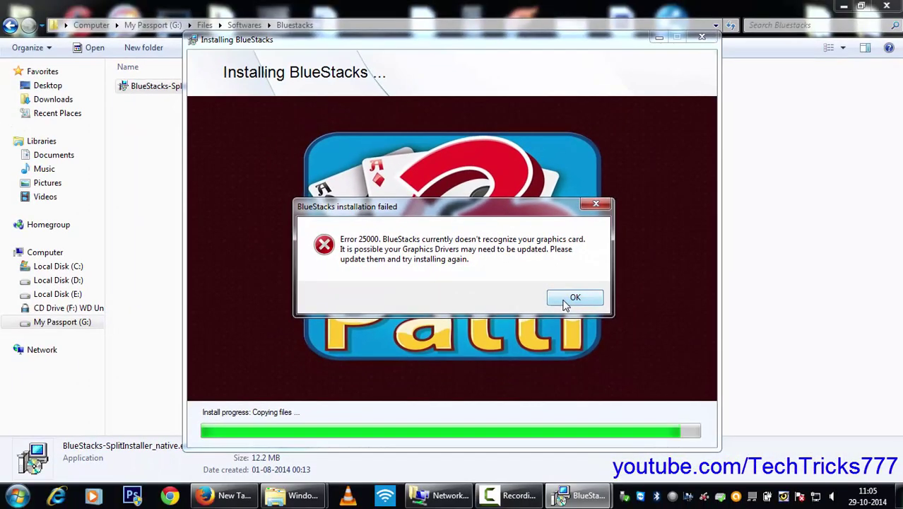
click(652, 336)
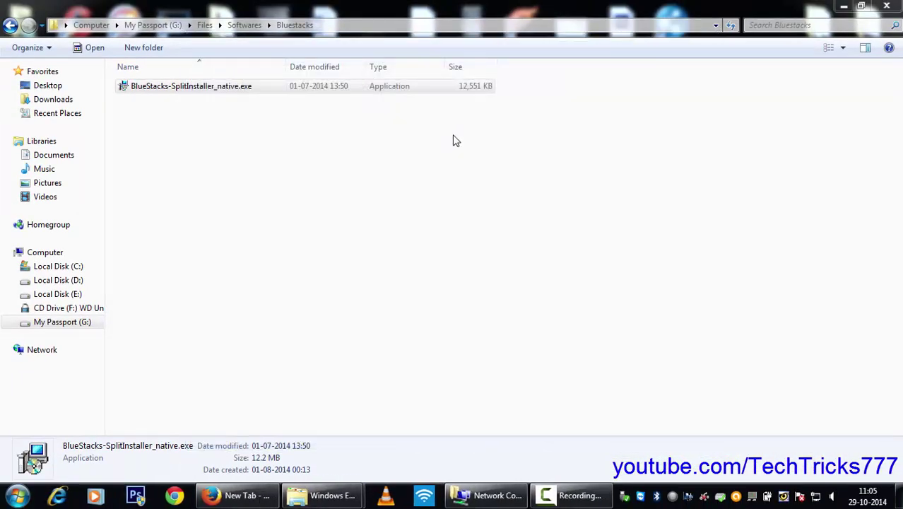
click(209, 94)
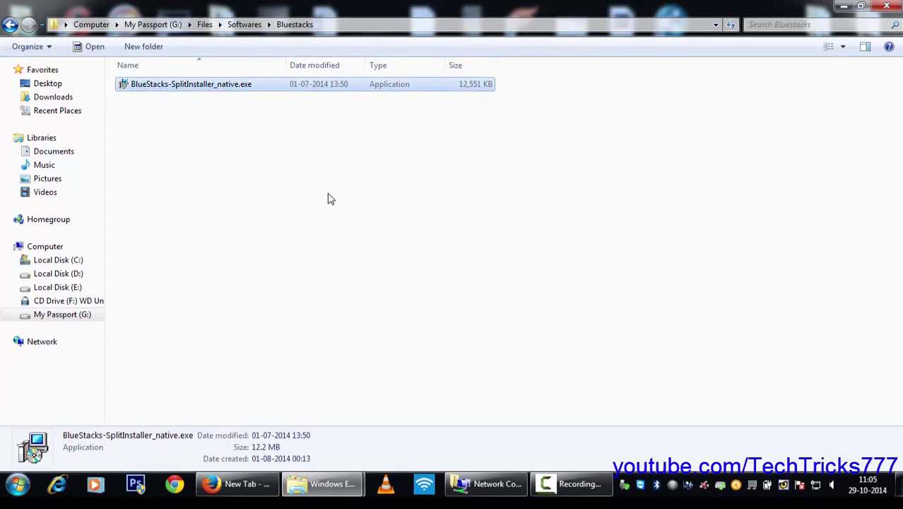
click(329, 197)
click(220, 88)
click(260, 265)
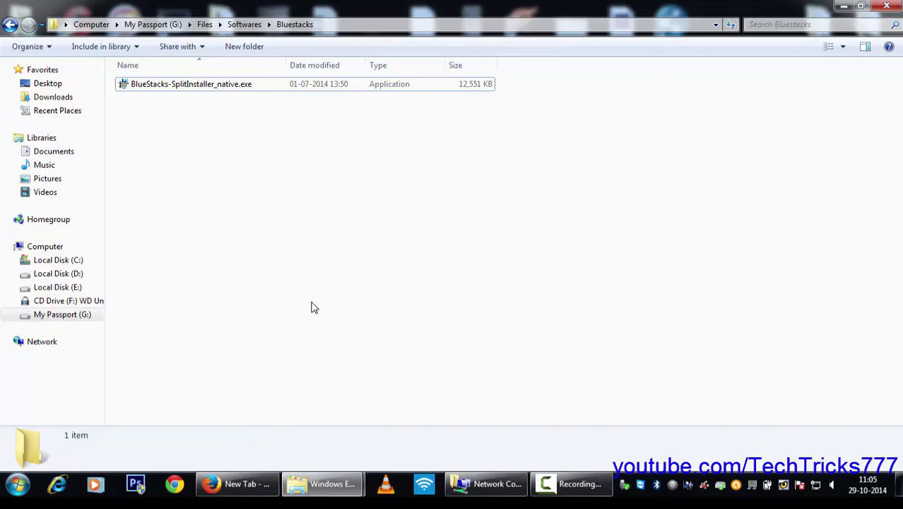
Review the installed programs in Control Panel's Programs and Features, and close it along with the Bluestacks folder window
click(17, 484)
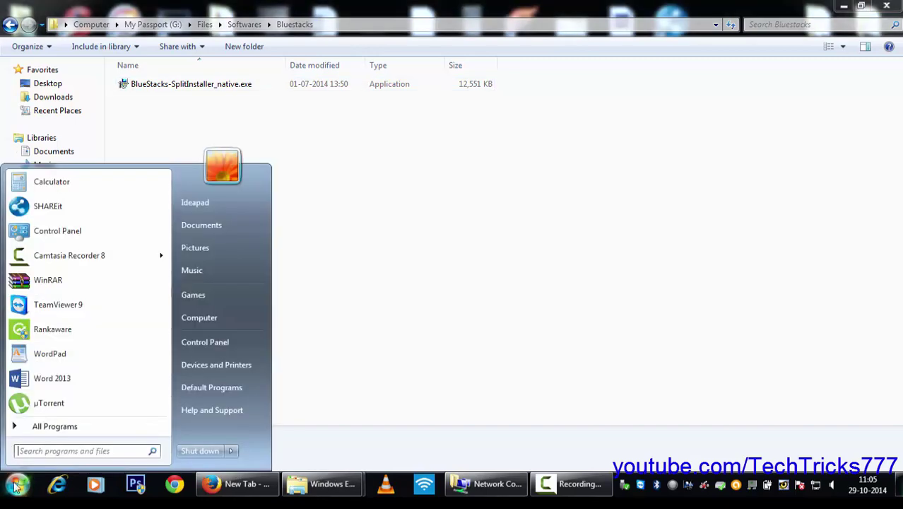
click(196, 341)
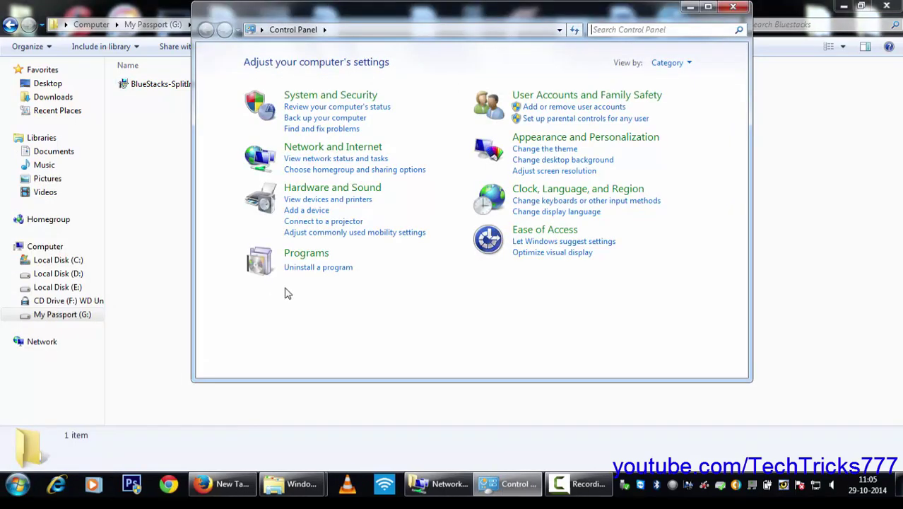
click(313, 270)
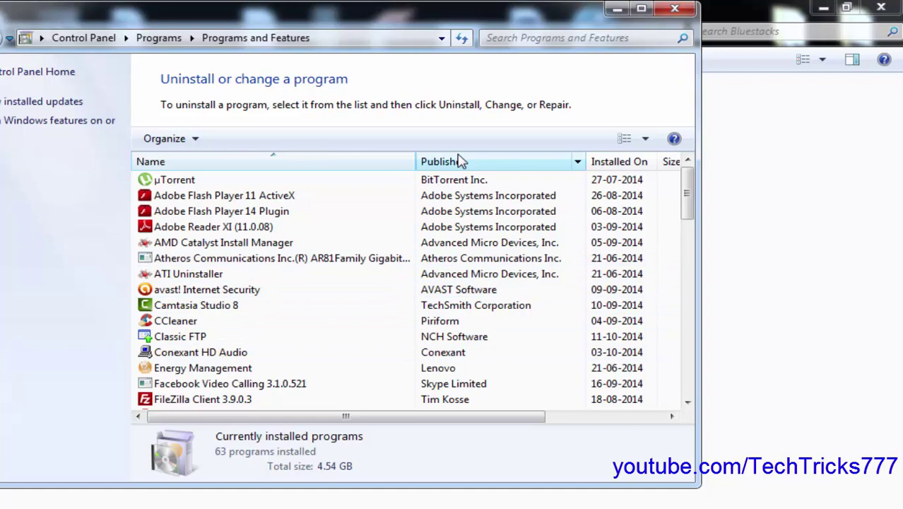
click(666, 14)
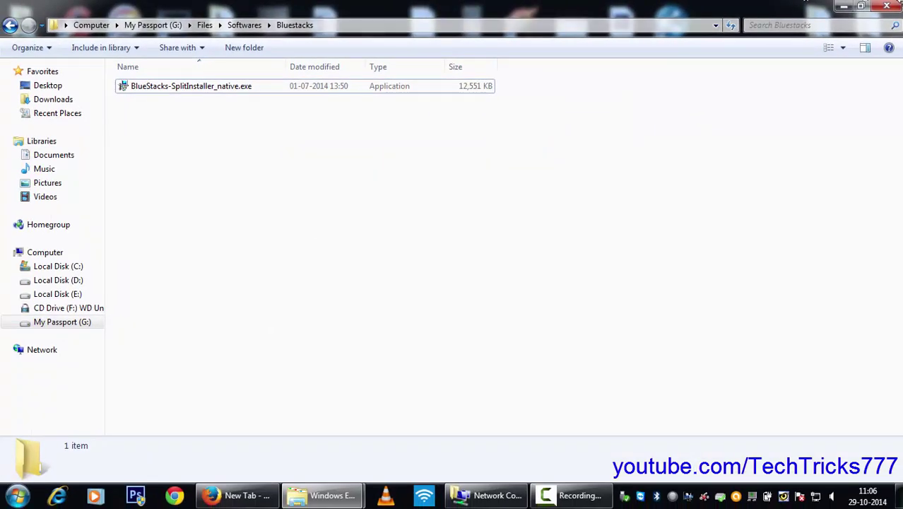
click(887, 6)
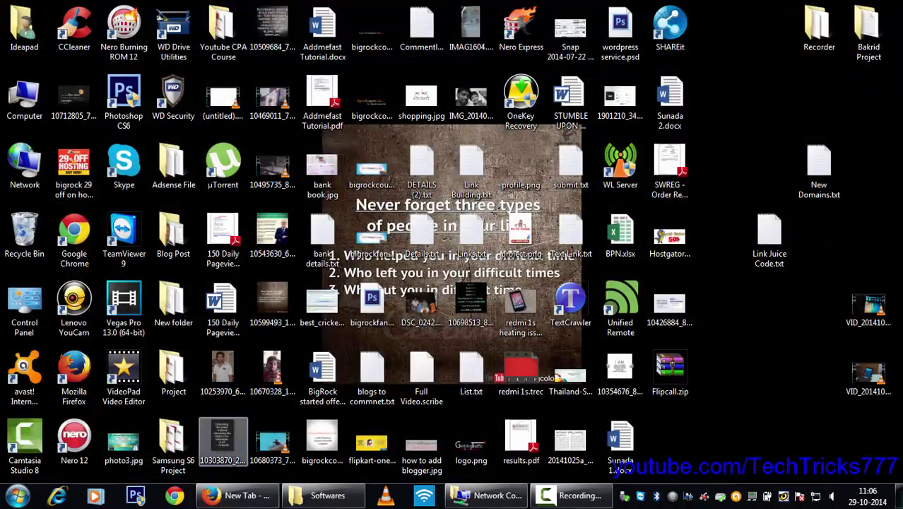
Switch to Firefox to view the App Player download on bluestacks.com, and return to the Softwares folder on drive D:
click(239, 495)
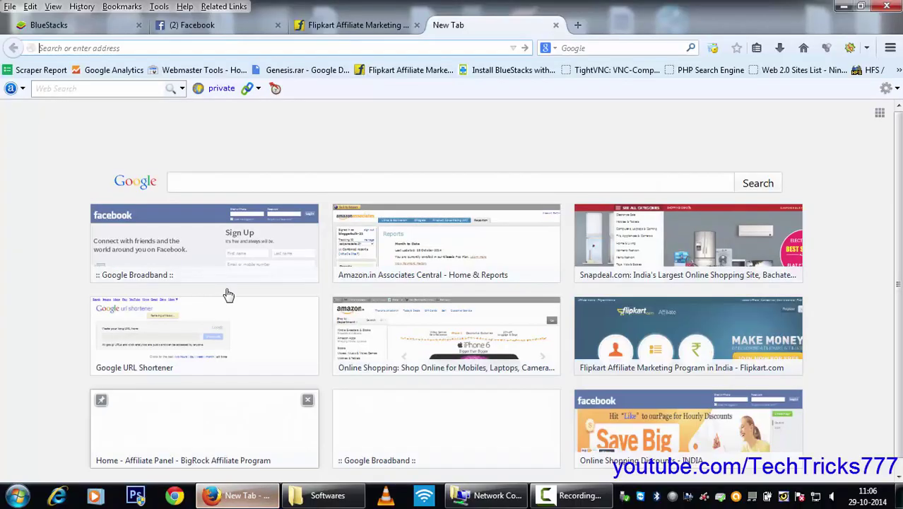
click(83, 27)
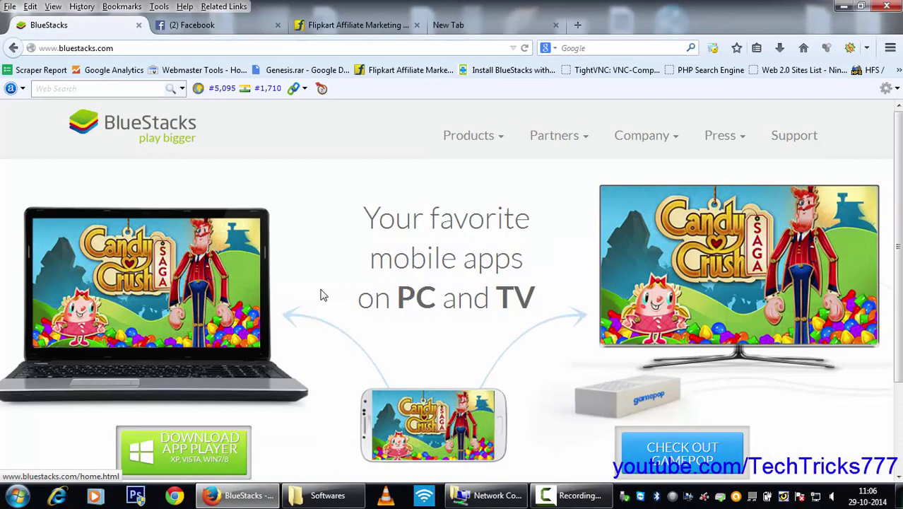
scroll(319, 288, down, 3)
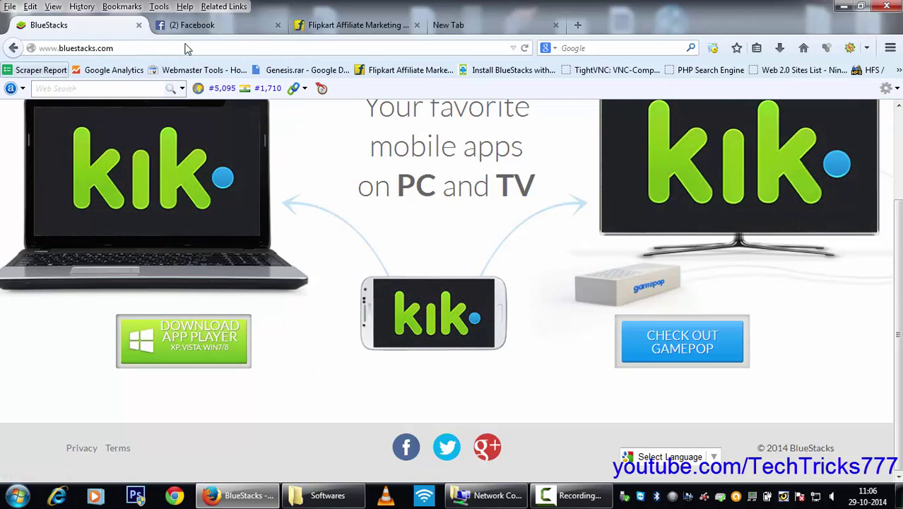
click(321, 495)
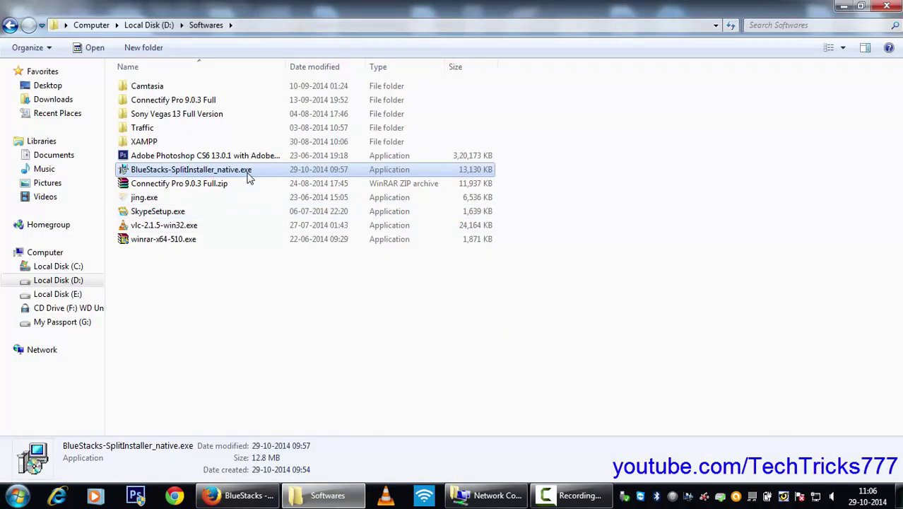
double_click(249, 178)
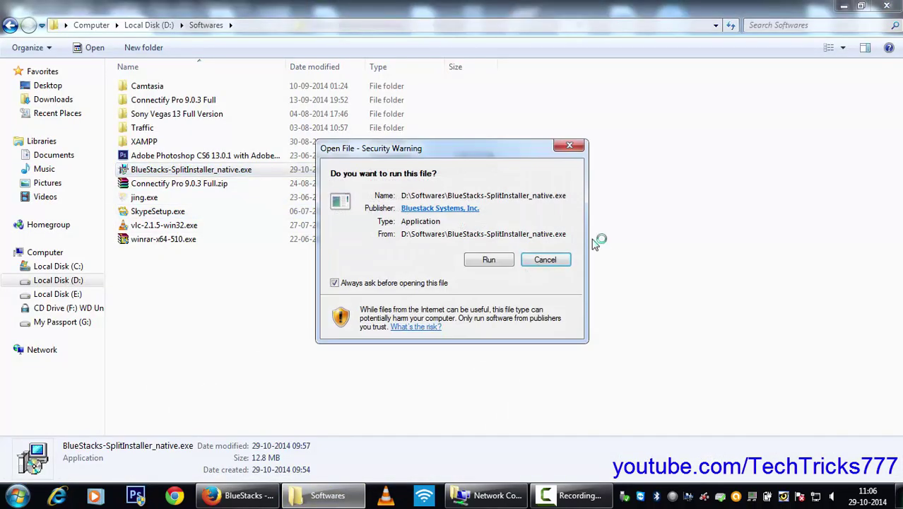
click(561, 260)
click(650, 354)
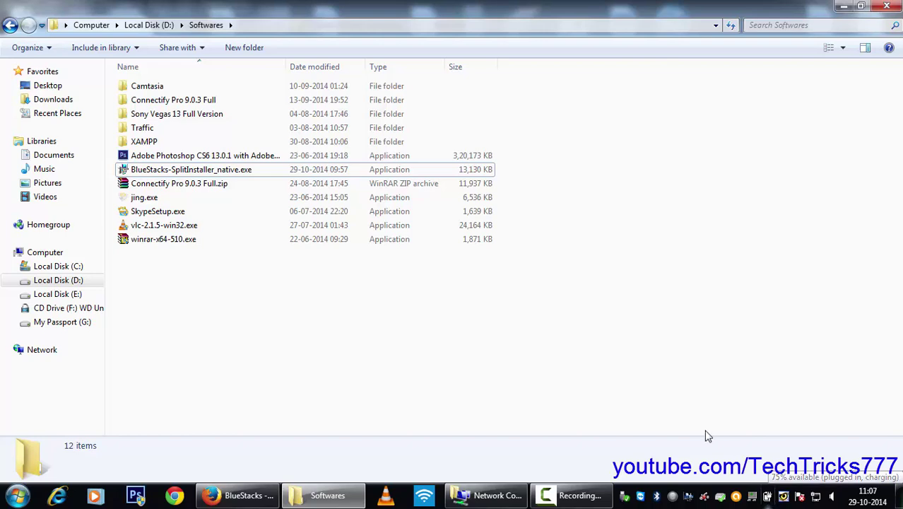
Open the Intel Graphics and Media Control Panel's Graphics Properties in Advanced Mode and accept its general display settings
key(XF86MonBrightnessDown)
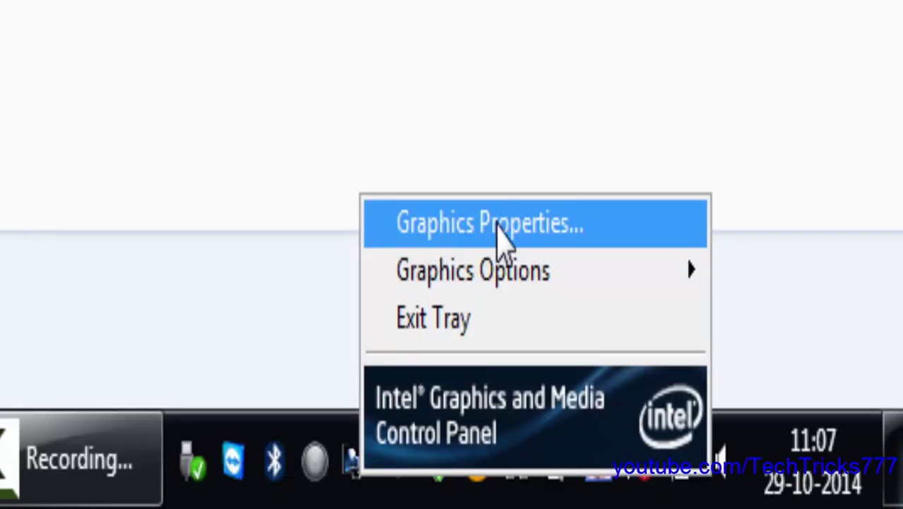
click(519, 226)
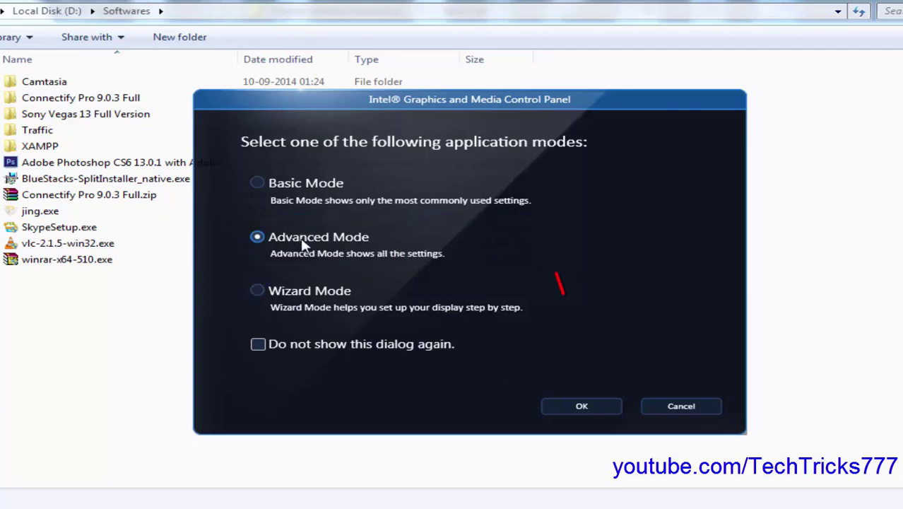
click(574, 405)
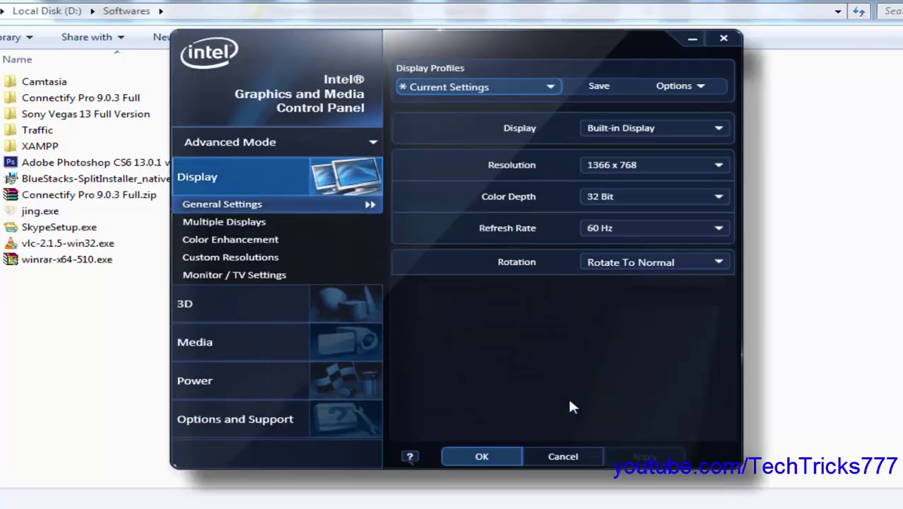
click(494, 459)
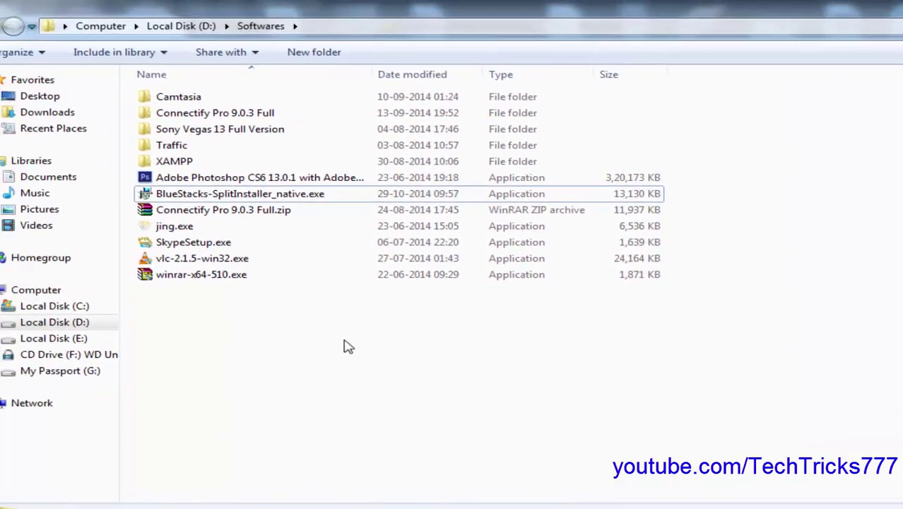
Run BlueStacks-SplitInstaller_native.exe from the Softwares folder on drive D: and accept its license terms
double_click(240, 198)
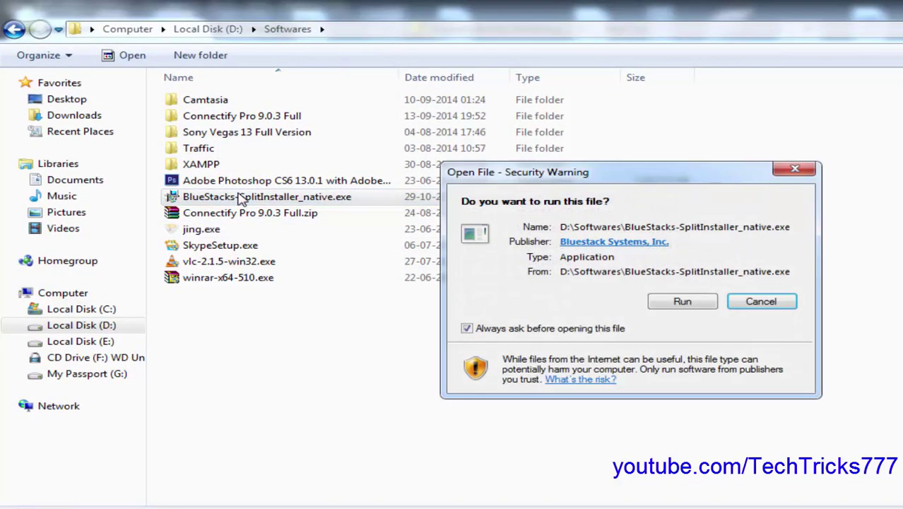
click(683, 302)
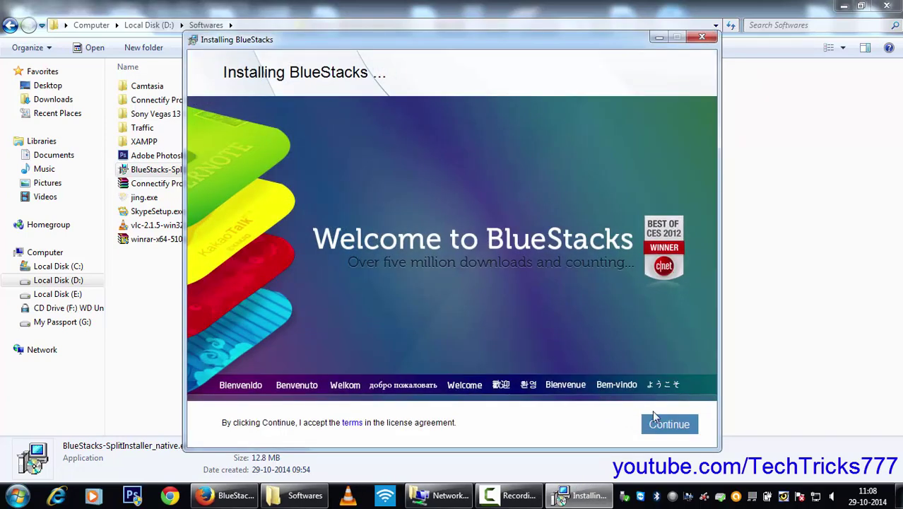
click(660, 428)
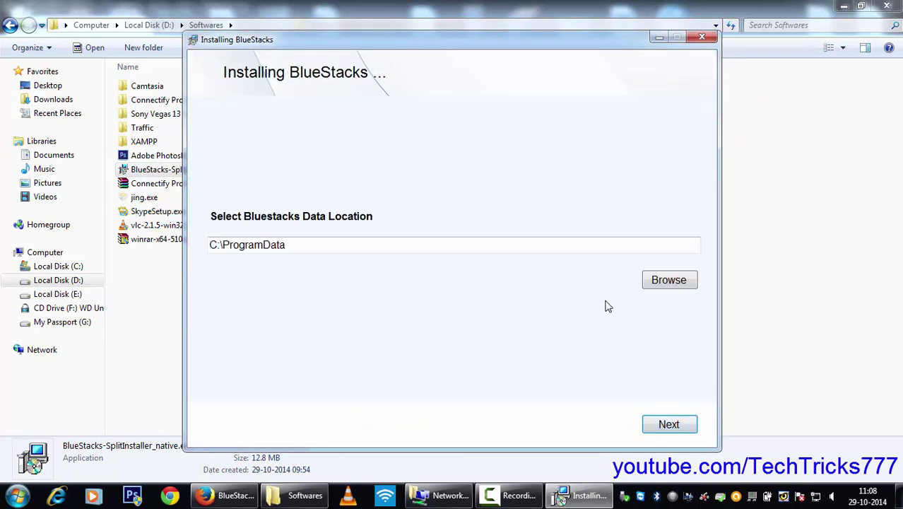
Set the BlueStacks data location to C:\Program Files (x86) and start the installation with app store access and app notifications enabled
click(666, 280)
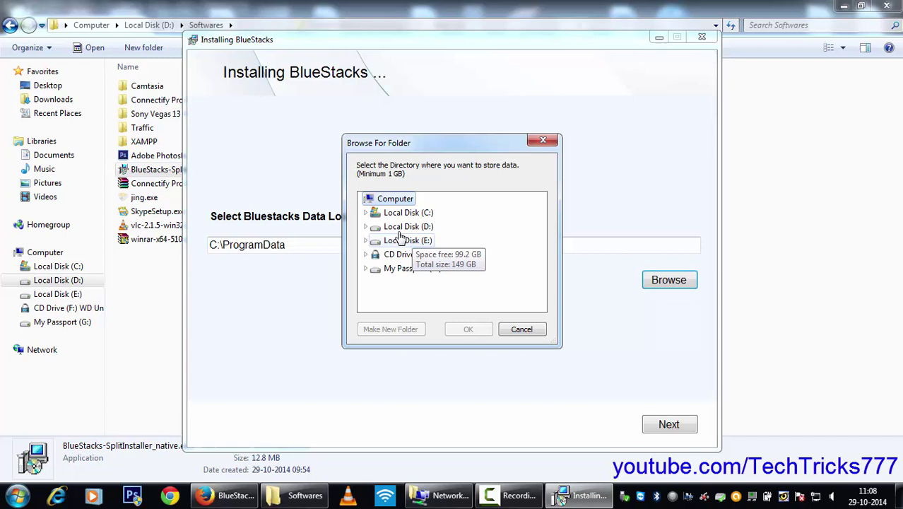
double_click(403, 213)
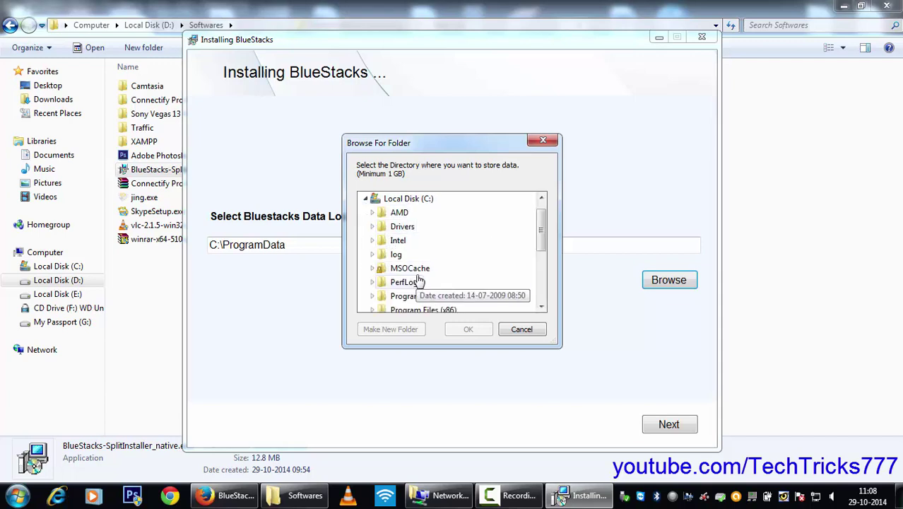
double_click(424, 310)
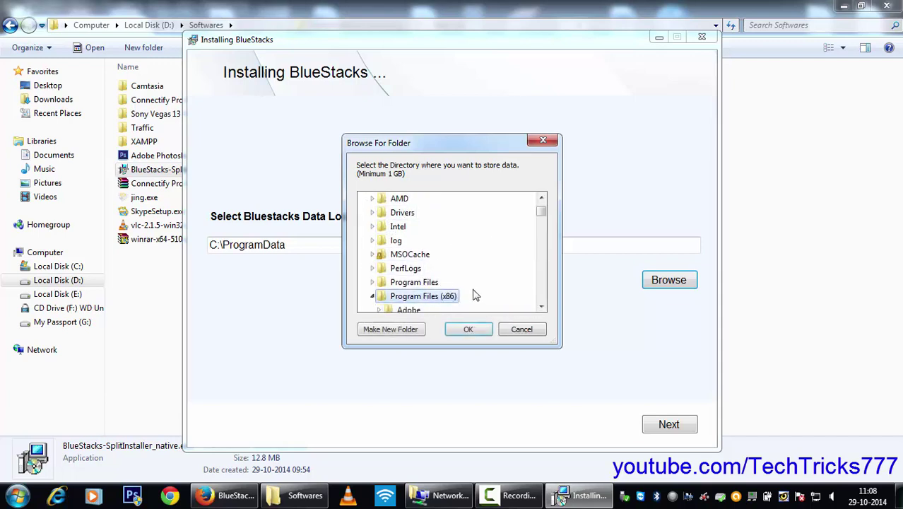
click(467, 329)
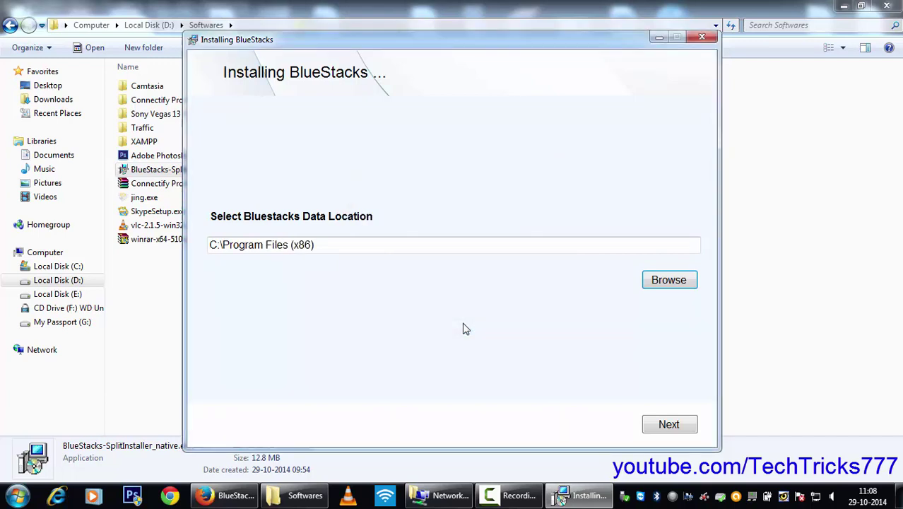
click(654, 426)
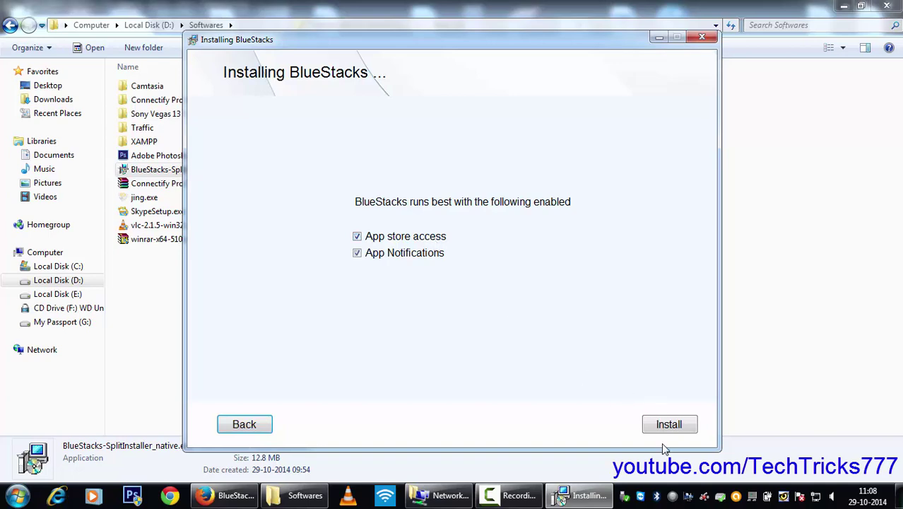
click(652, 426)
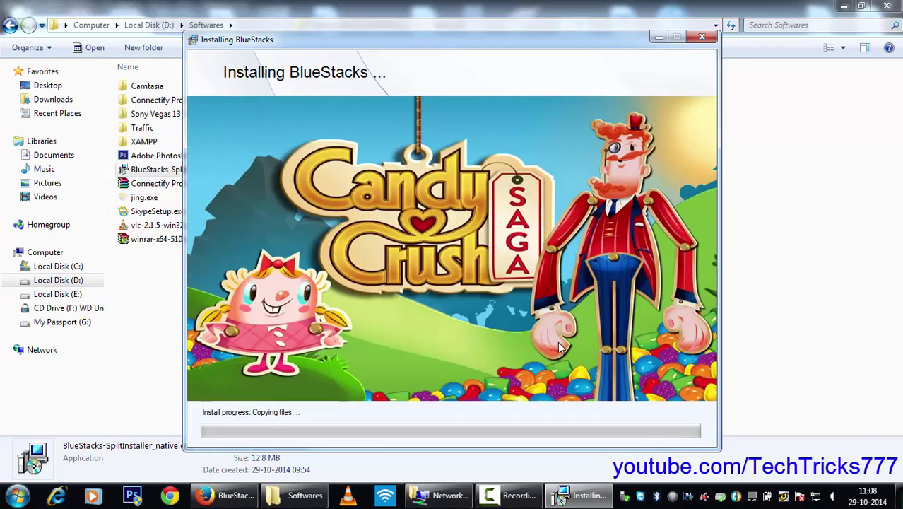